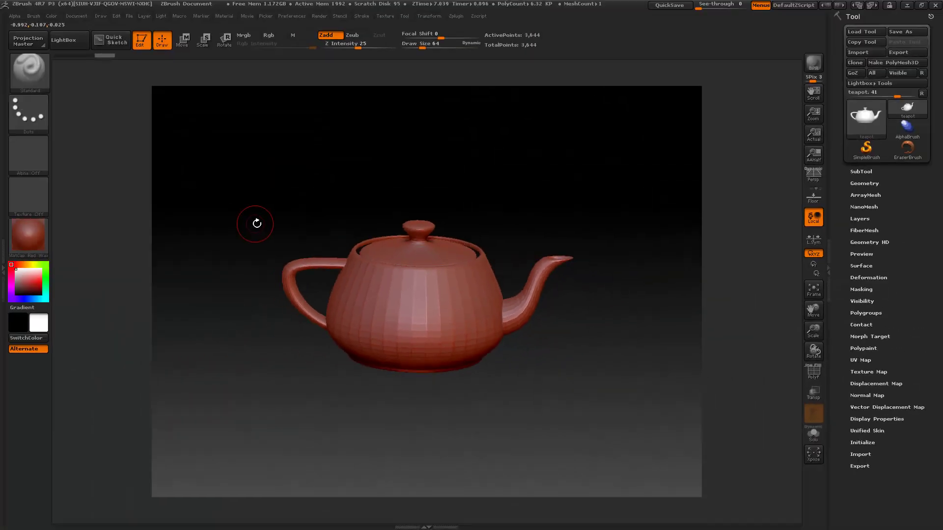
# - Stamp the Pixologic logo alpha, Texture 29, onto the front of the teapot's body with the SimpleBrush
pyautogui.moveTo(257, 224)
pyautogui.mouseDown()
pyautogui.moveTo(284, 191)
pyautogui.moveTo(255, 204)
pyautogui.moveTo(252, 219)
pyautogui.moveTo(309, 233)
pyautogui.moveTo(265, 230)
pyautogui.mouseUp()
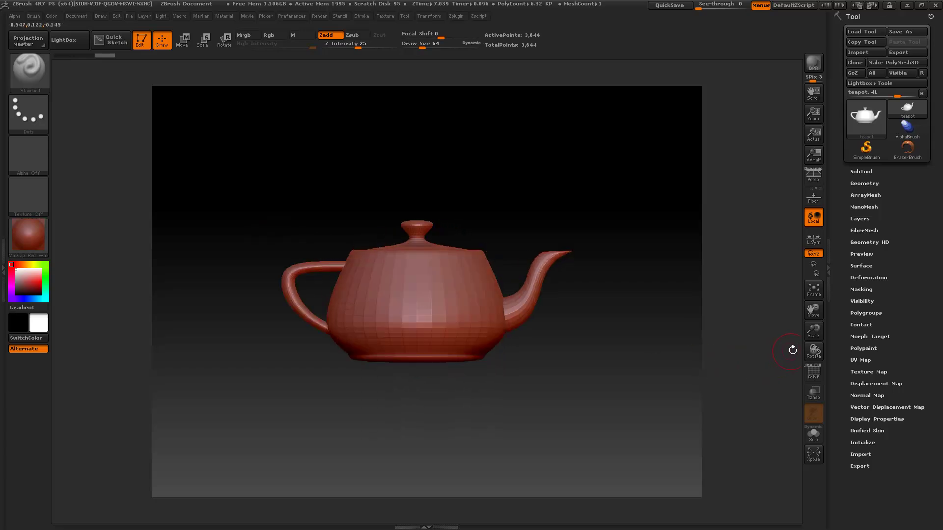
pyautogui.click(818, 295)
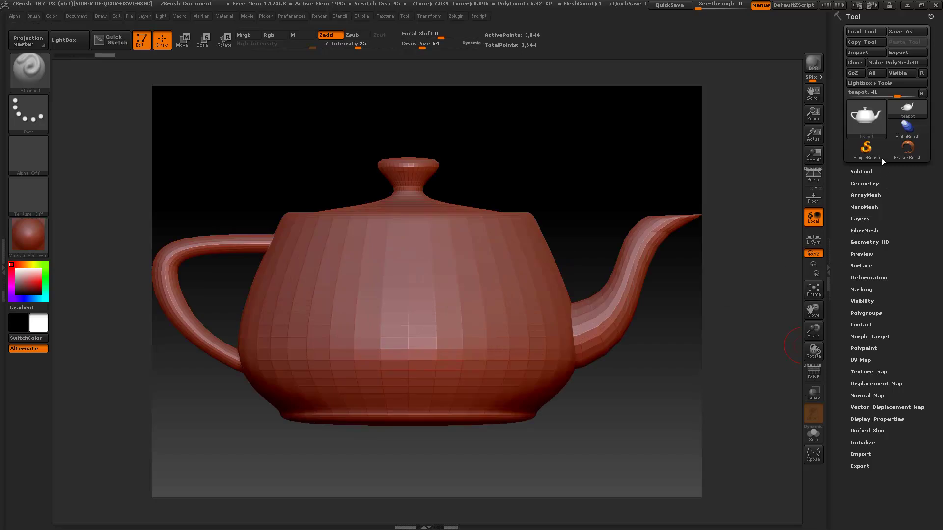
pyautogui.click(874, 149)
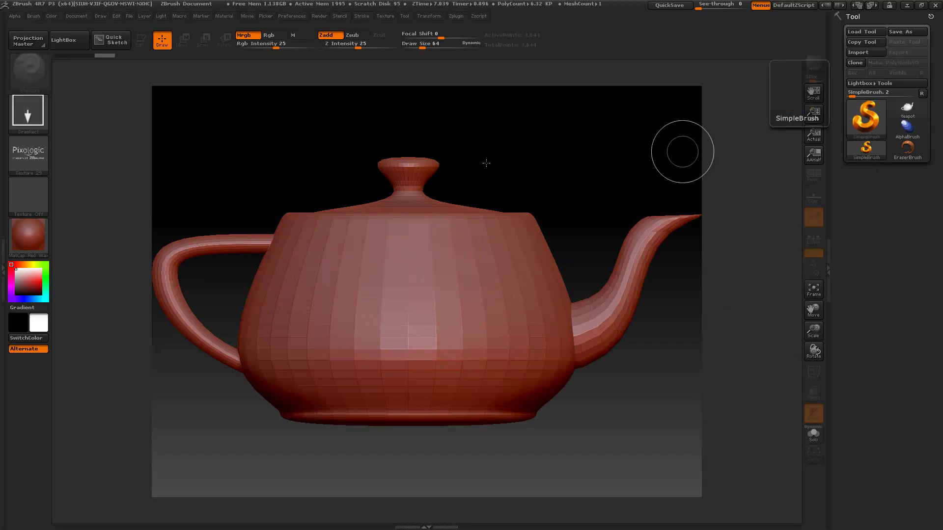
pyautogui.moveTo(20, 160)
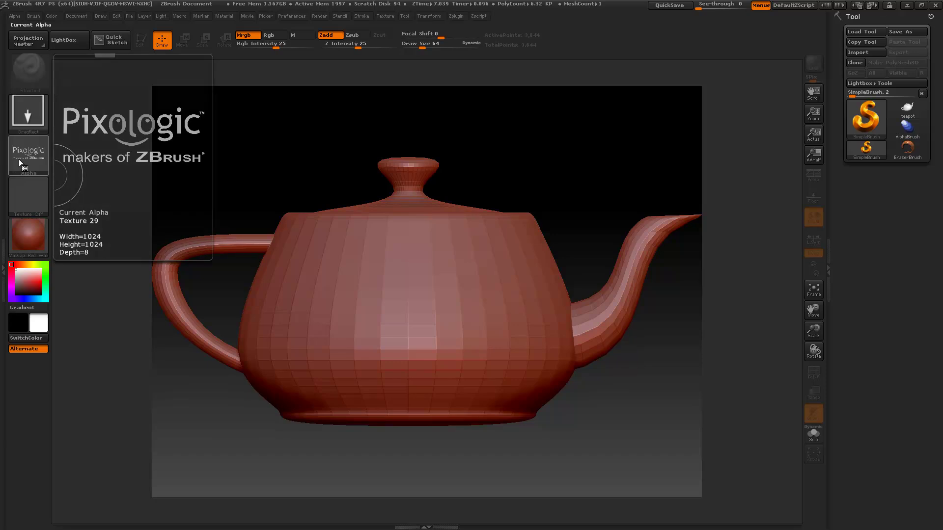
pyautogui.moveTo(24, 126)
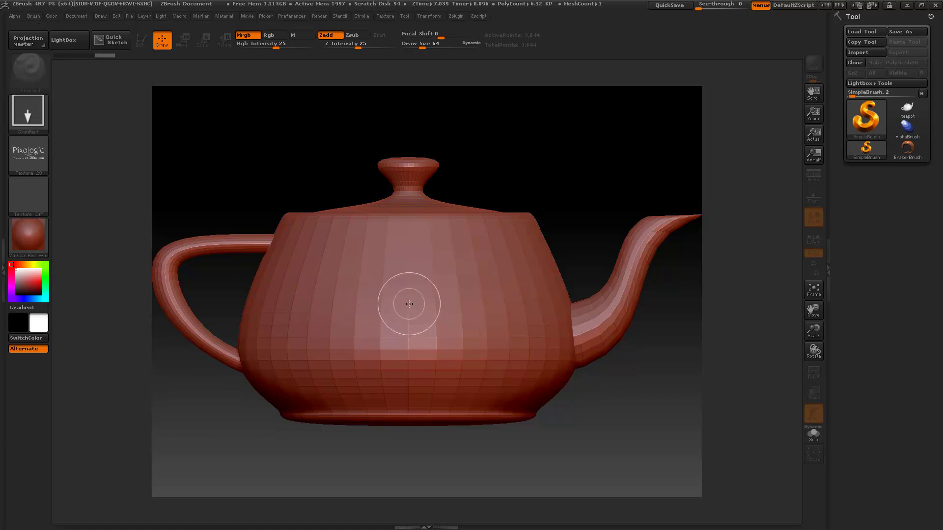
pyautogui.moveTo(409, 304); pyautogui.dragTo(407, 428)
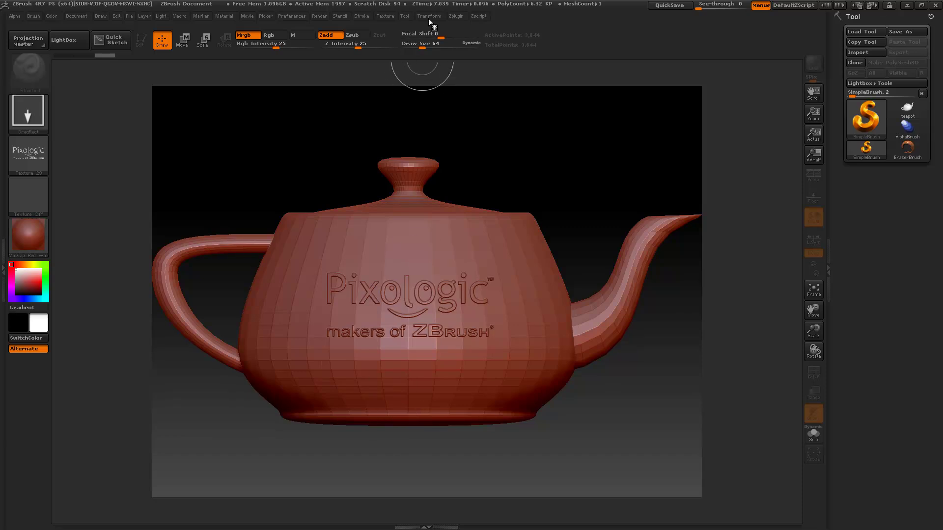
# - Convert the canvas pixols with the stamped teapot into a 3D plane
pyautogui.click(384, 15)
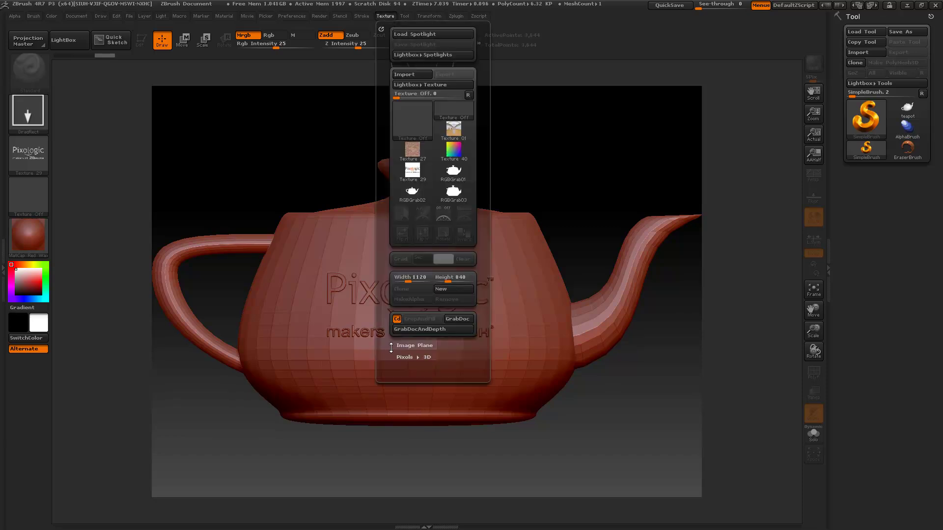
pyautogui.scroll(-1, 406, 359)
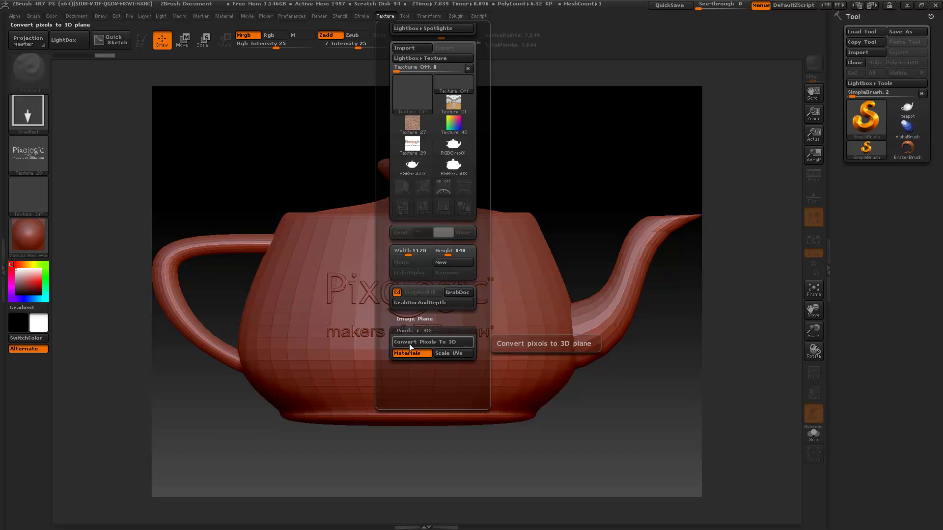
pyautogui.click(410, 343)
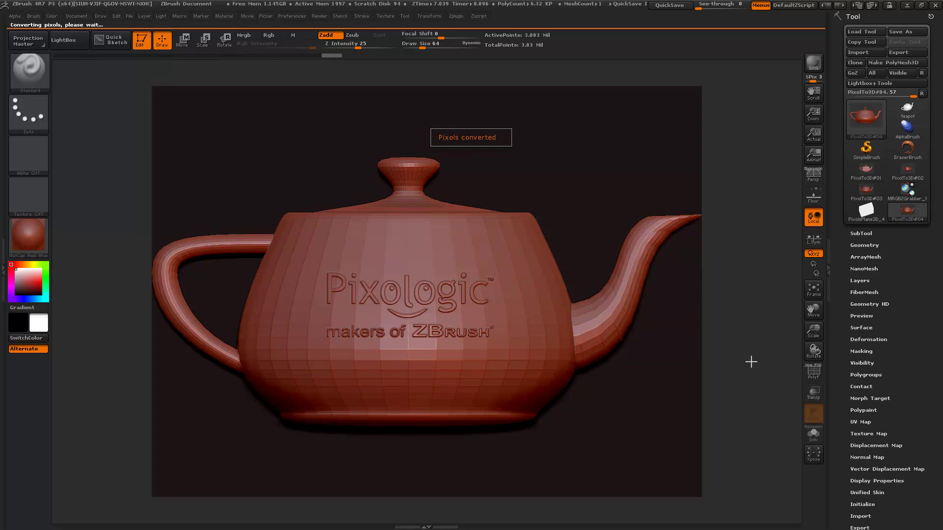
pyautogui.moveTo(811, 331); pyautogui.dragTo(624, 363)
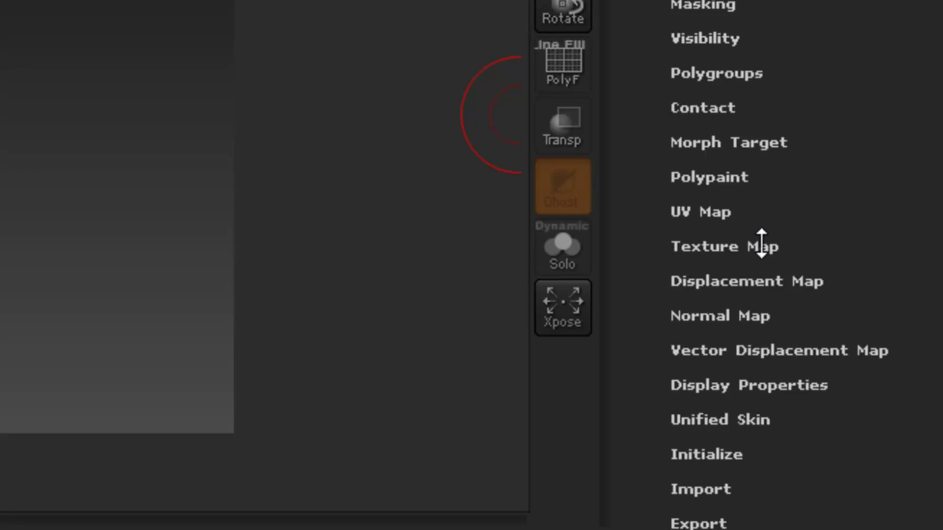
# - Replace the converted plane's texture map with a new blank texture and open its displacement map settings
pyautogui.click(761, 246)
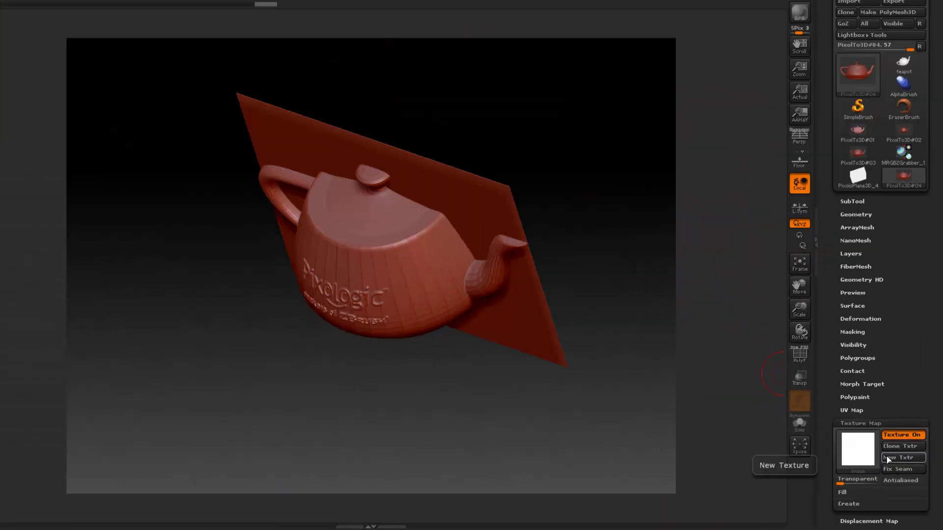
pyautogui.click(810, 363)
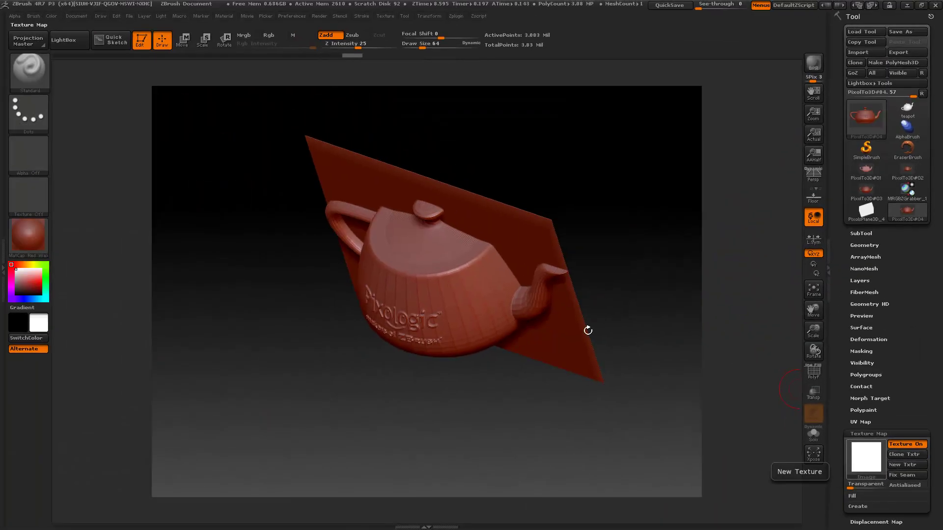
pyautogui.moveTo(845, 377); pyautogui.dragTo(840, 297)
pyautogui.click(862, 310)
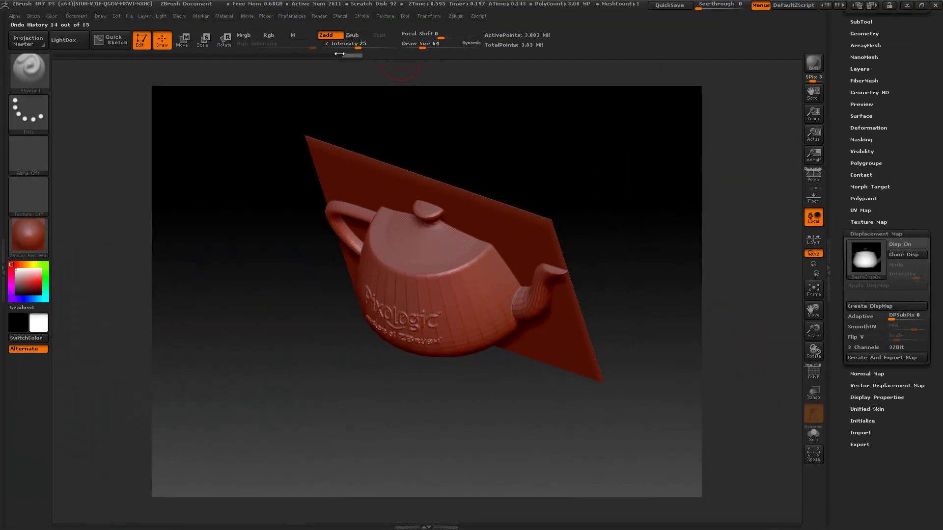
# - Step back in the undo history to the flat plane and assign DepthGrab04 as its displacement map
pyautogui.click(340, 54)
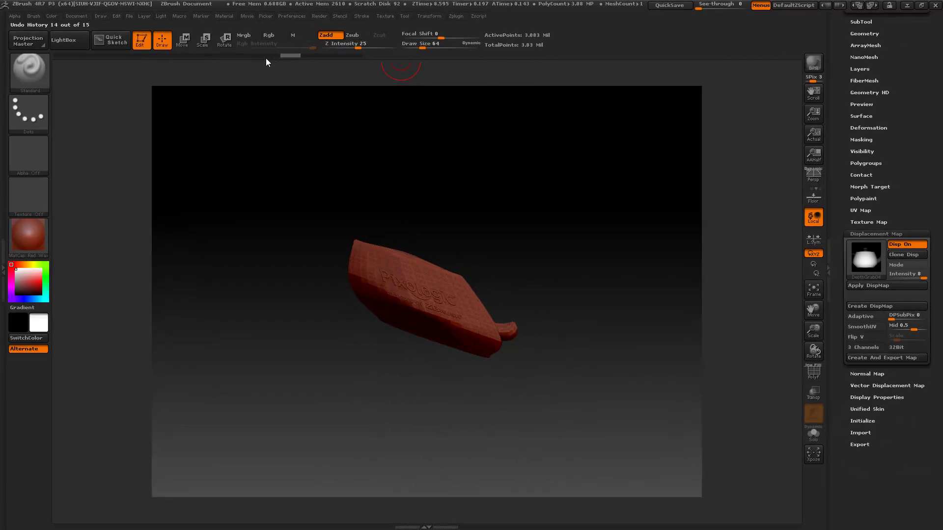
pyautogui.moveTo(221, 212); pyautogui.dragTo(273, 189)
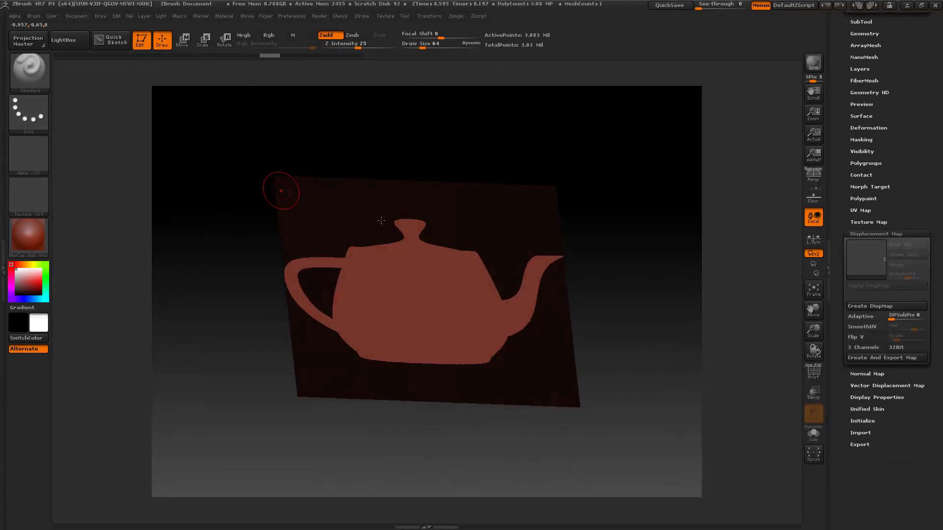
pyautogui.click(859, 266)
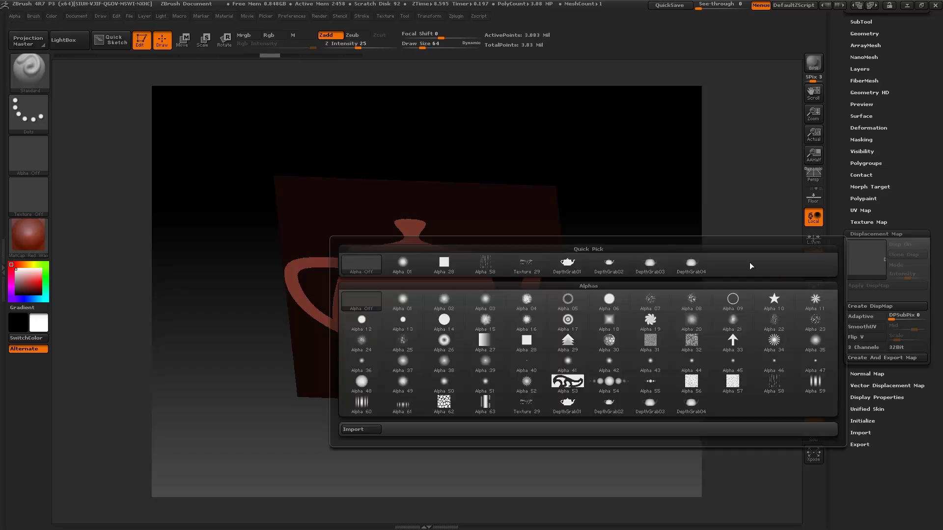
pyautogui.click(691, 264)
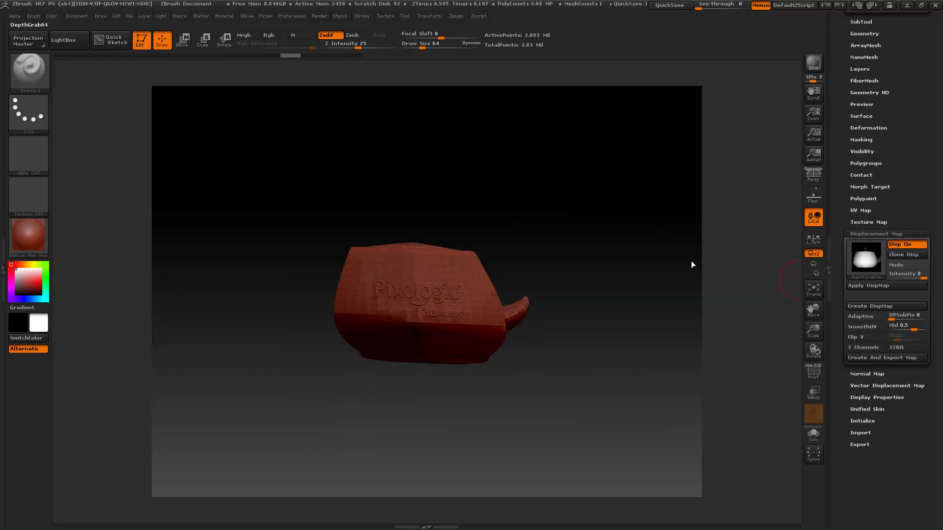
# - Give the plane a new blank texture map and set the displacement intensity to about 0.16
pyautogui.click(863, 222)
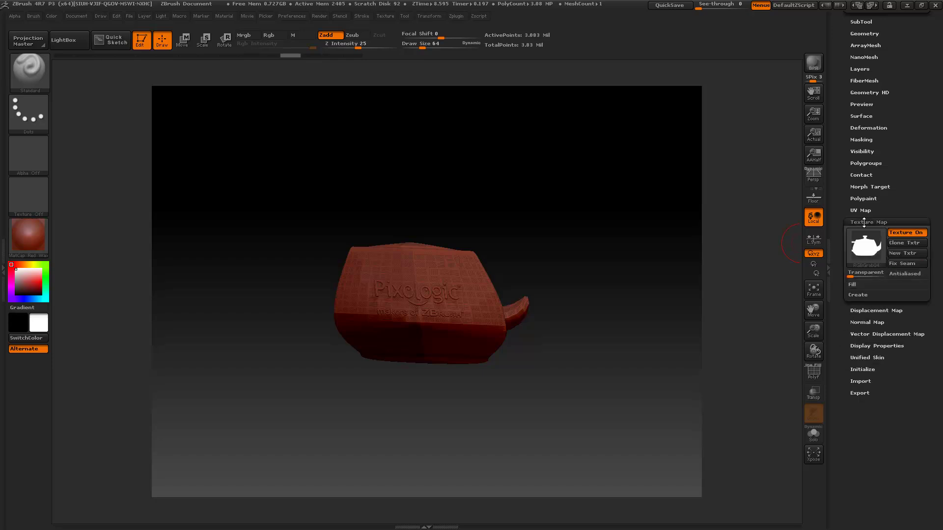
pyautogui.click(896, 252)
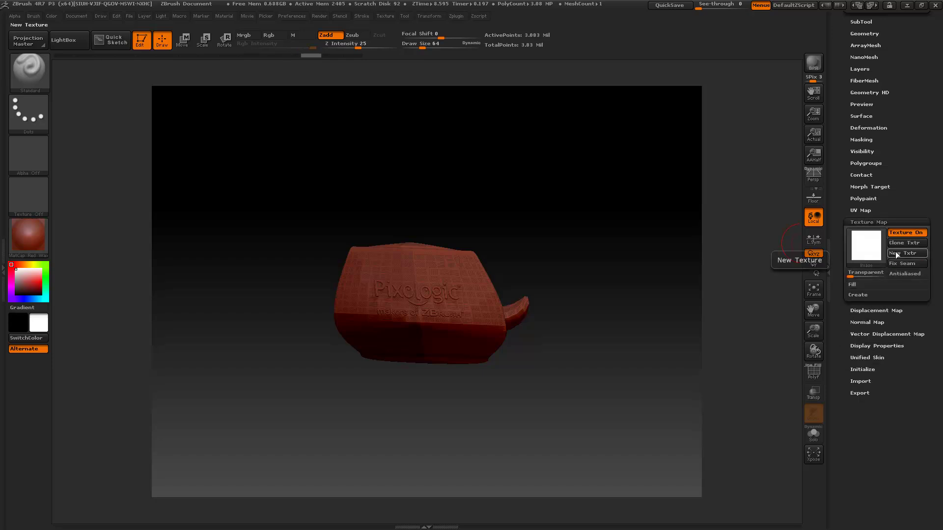
pyautogui.click(869, 309)
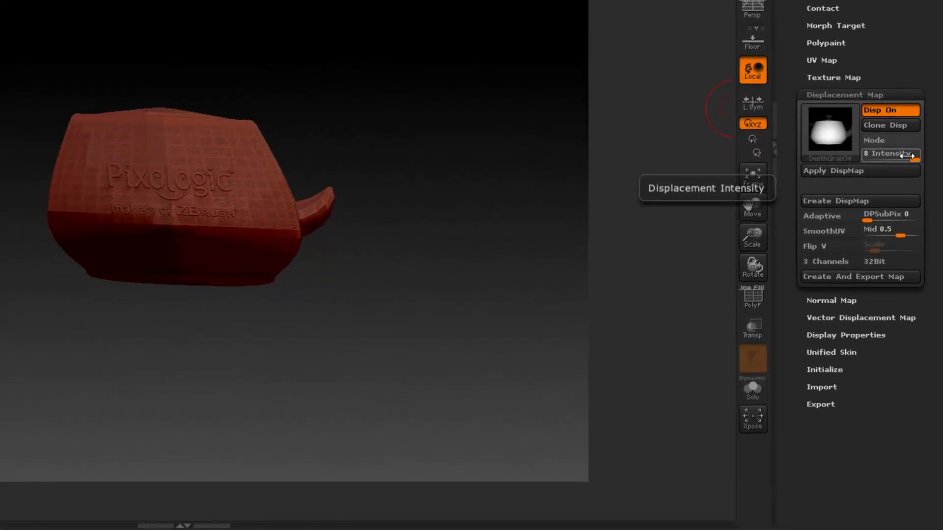
pyautogui.moveTo(907, 156); pyautogui.dragTo(899, 161)
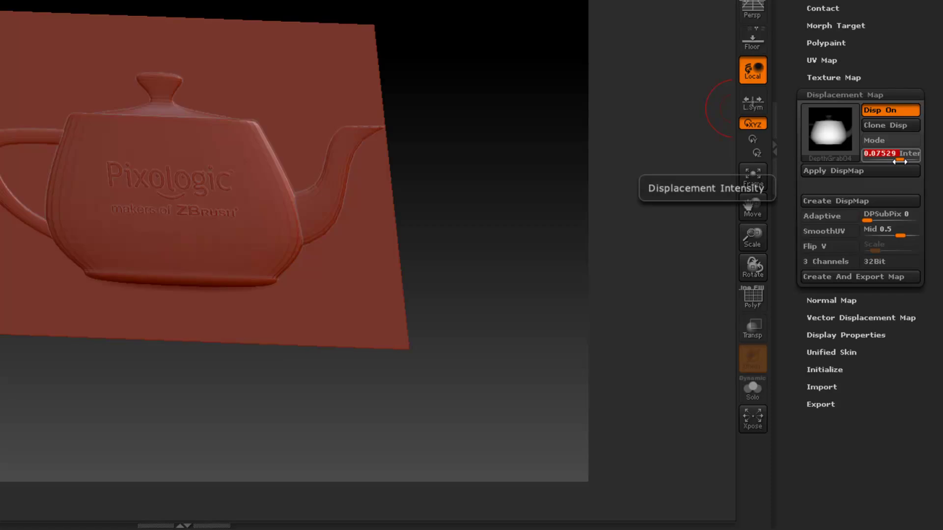
pyautogui.moveTo(897, 160); pyautogui.dragTo(902, 157)
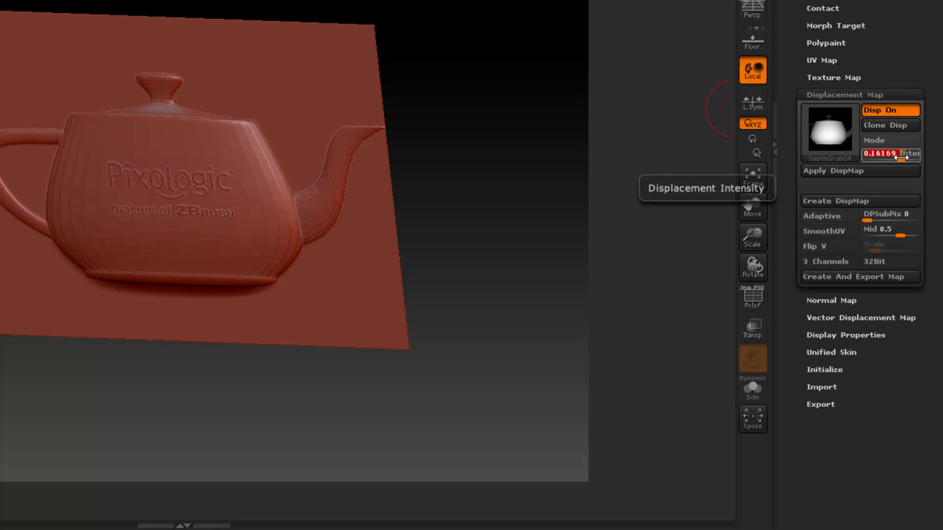
# - Turn on the displacement map's Mode option and set the displacement intensity to about 0.49
pyautogui.click(873, 141)
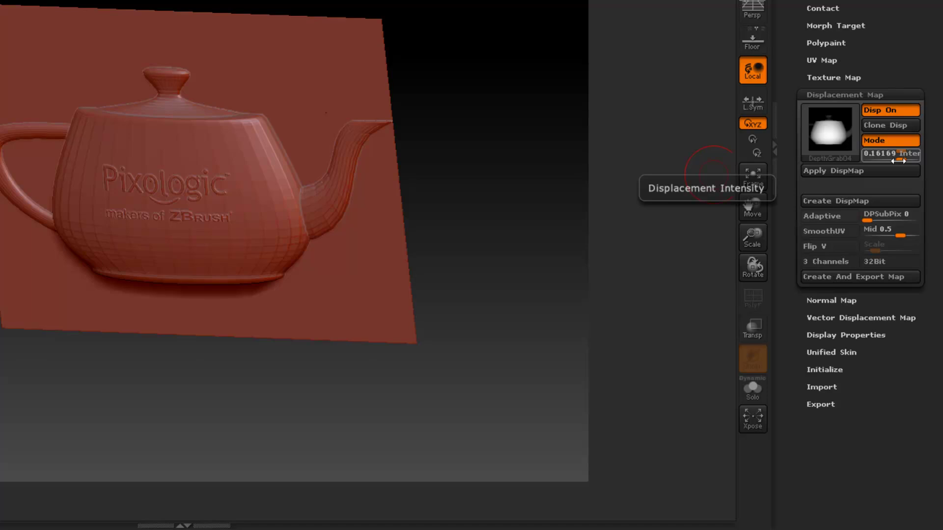
pyautogui.moveTo(899, 160); pyautogui.dragTo(900, 160)
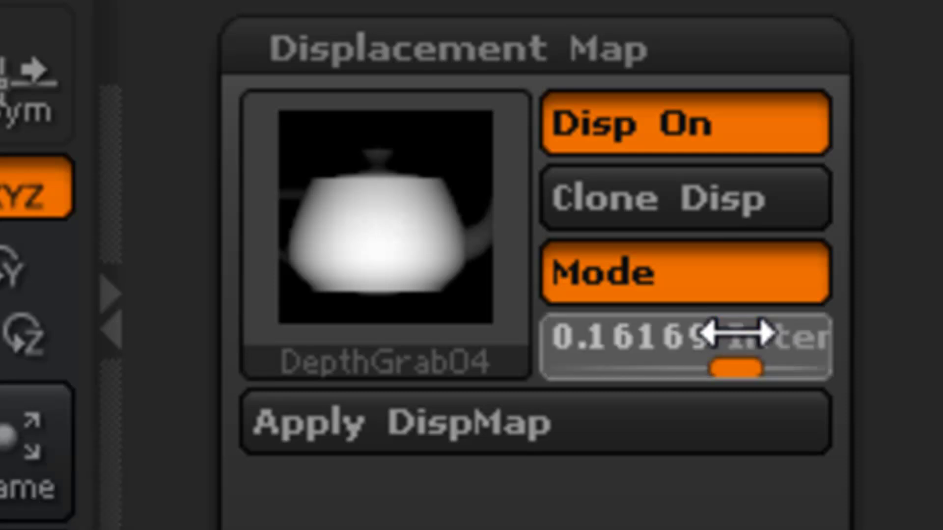
pyautogui.moveTo(732, 330)
pyautogui.mouseDown()
pyautogui.moveTo(702, 343)
pyautogui.moveTo(747, 334)
pyautogui.mouseUp()
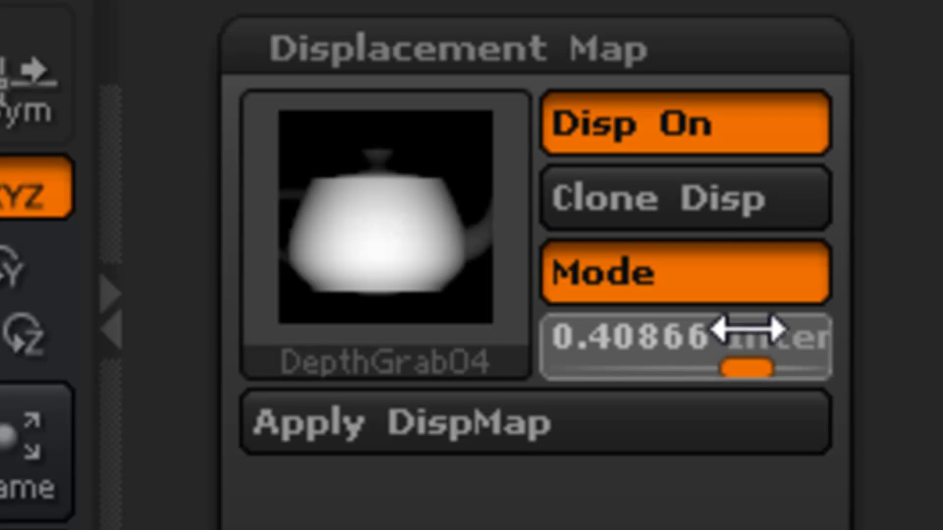
pyautogui.click(758, 374)
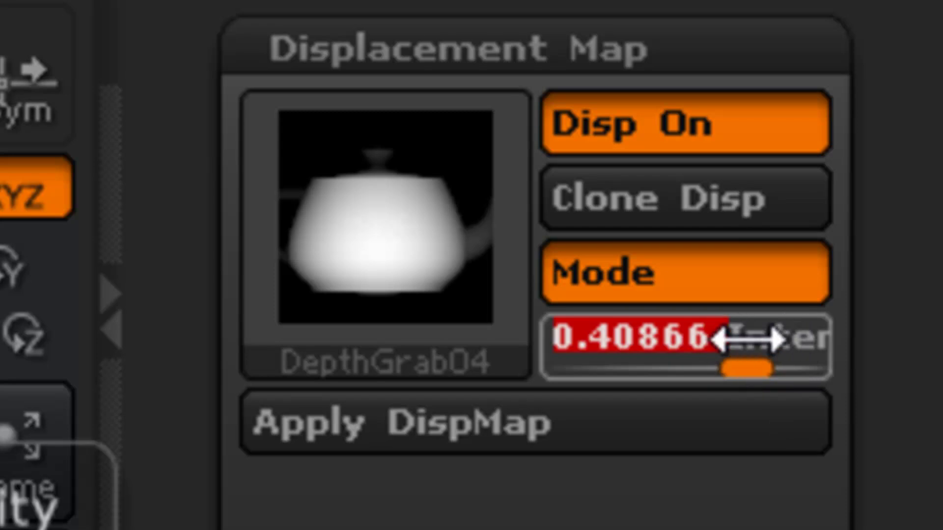
pyautogui.press('Return')
pyautogui.moveTo(743, 339); pyautogui.dragTo(806, 337)
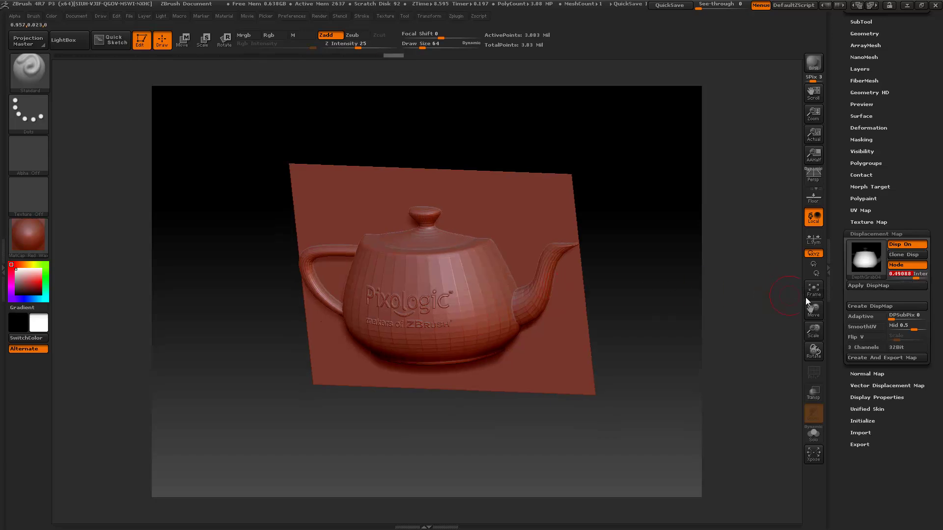
# - Apply the displacement map to the plane so the teapot relief is baked into its geometry
pyautogui.click(867, 286)
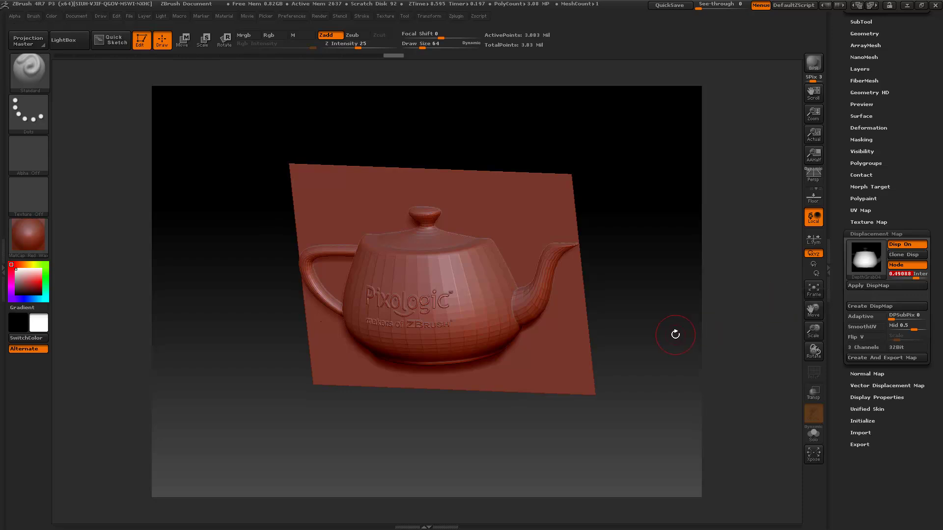
pyautogui.moveTo(670, 337); pyautogui.dragTo(655, 344)
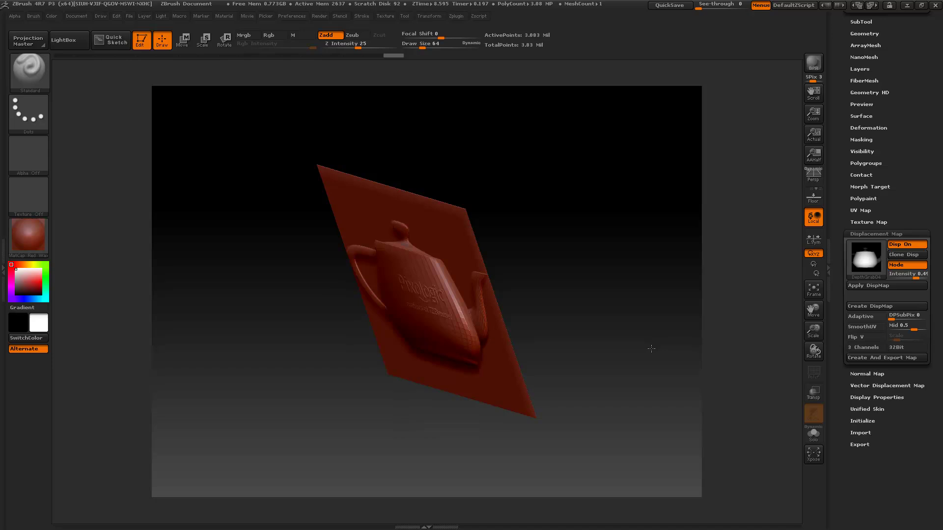
pyautogui.moveTo(651, 349); pyautogui.dragTo(651, 349)
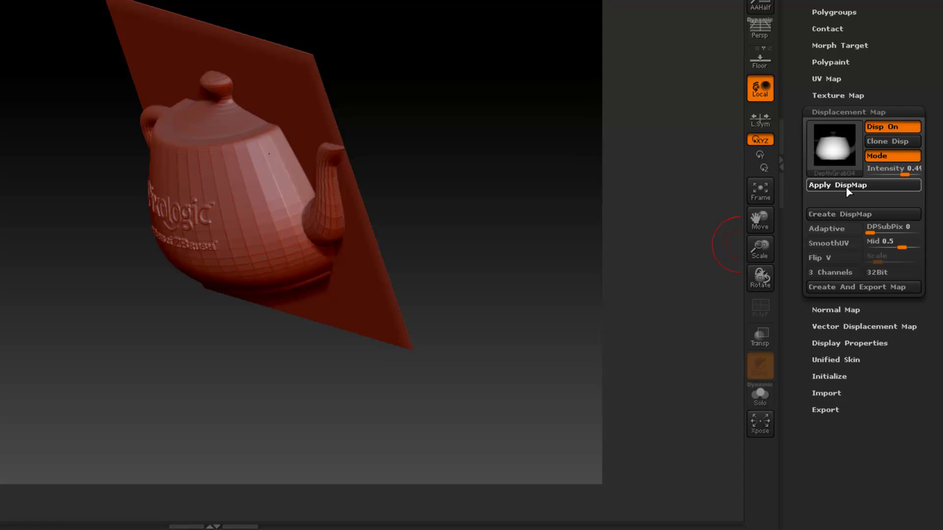
pyautogui.click(845, 187)
pyautogui.moveTo(498, 234); pyautogui.dragTo(529, 211)
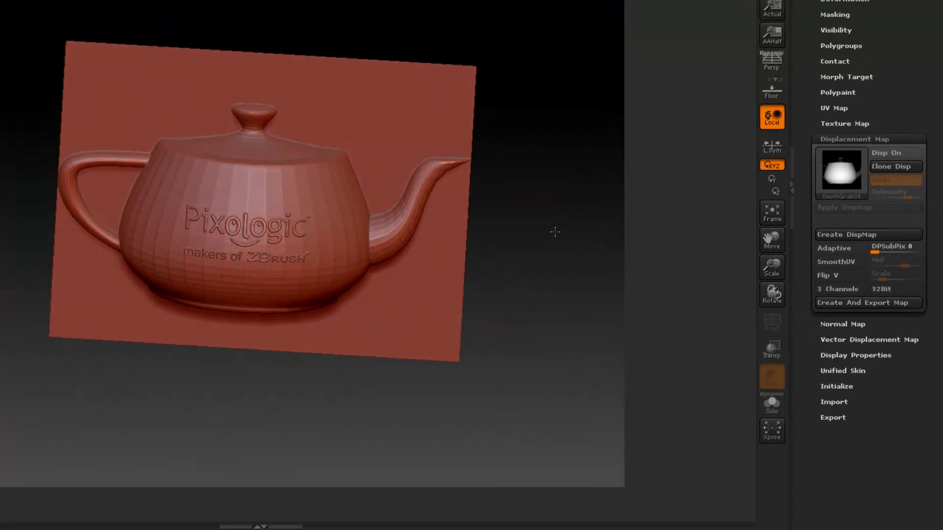